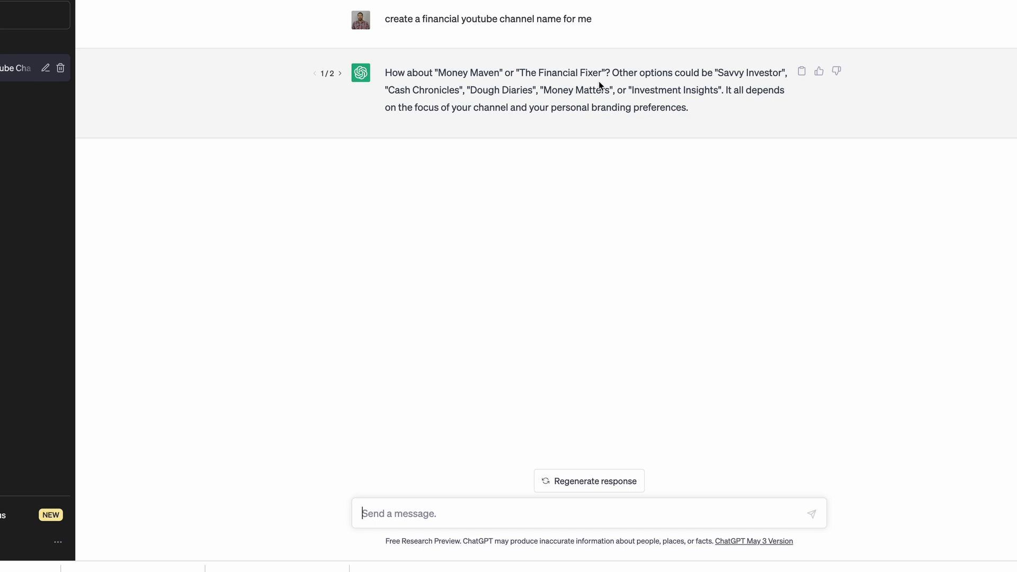
Step: Compare both ChatGPT responses with financial channel names and highlight "Money Maven" in the first one
{"action": "left_click", "coordinate": [341, 74]}
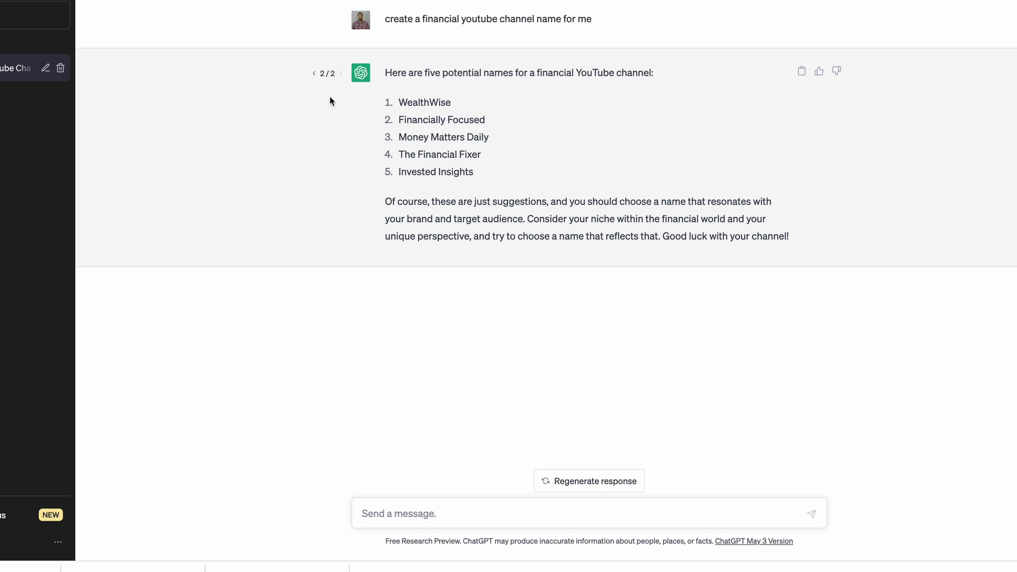
{"action": "left_click", "coordinate": [315, 74]}
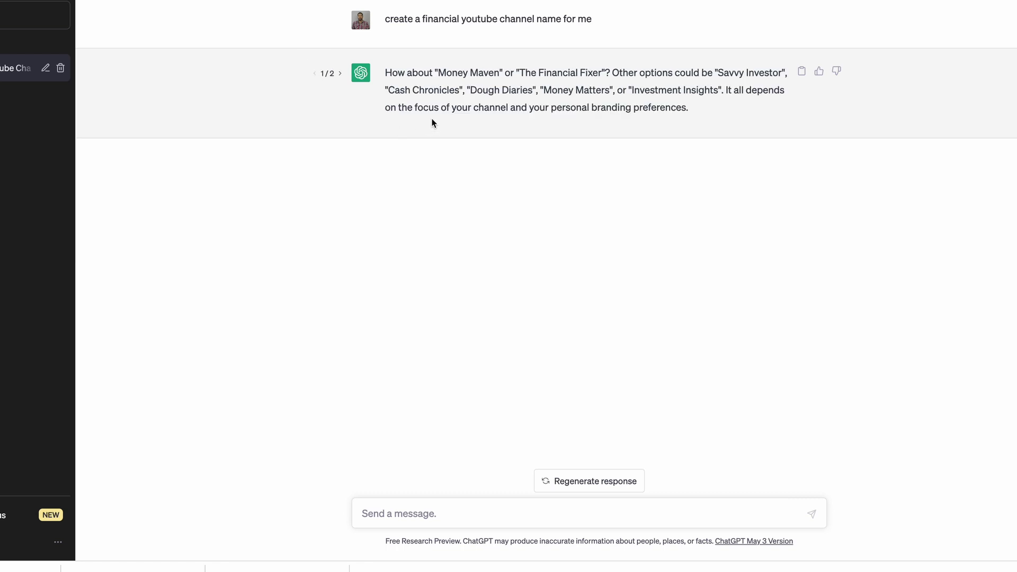
{"action": "left_click_drag", "start_coordinate": [438, 74], "coordinate": [499, 76]}
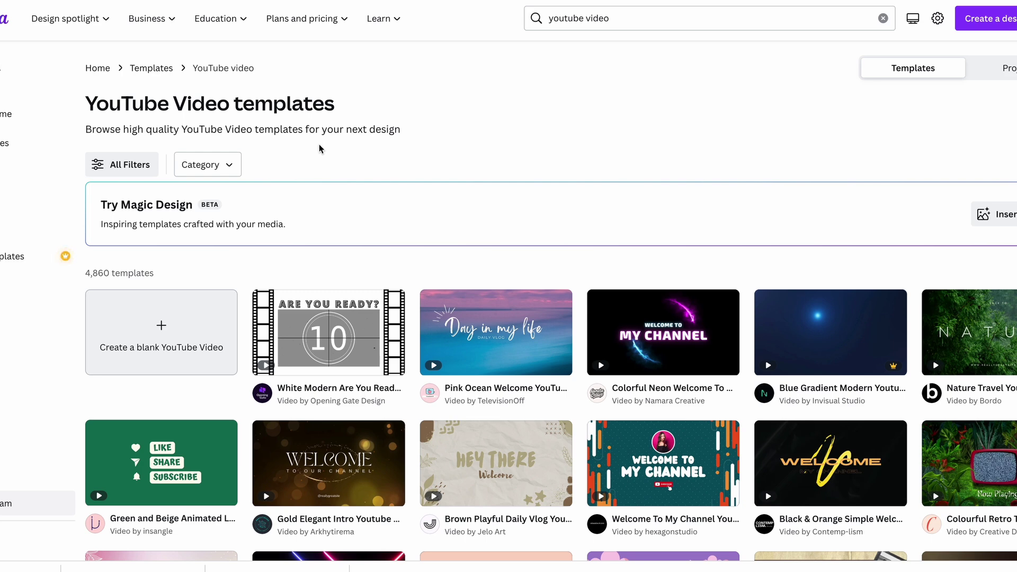
Step: In Canva, create a blank YouTube Video design and fill its page with the recently used office interior photo
{"action": "left_click", "coordinate": [190, 339]}
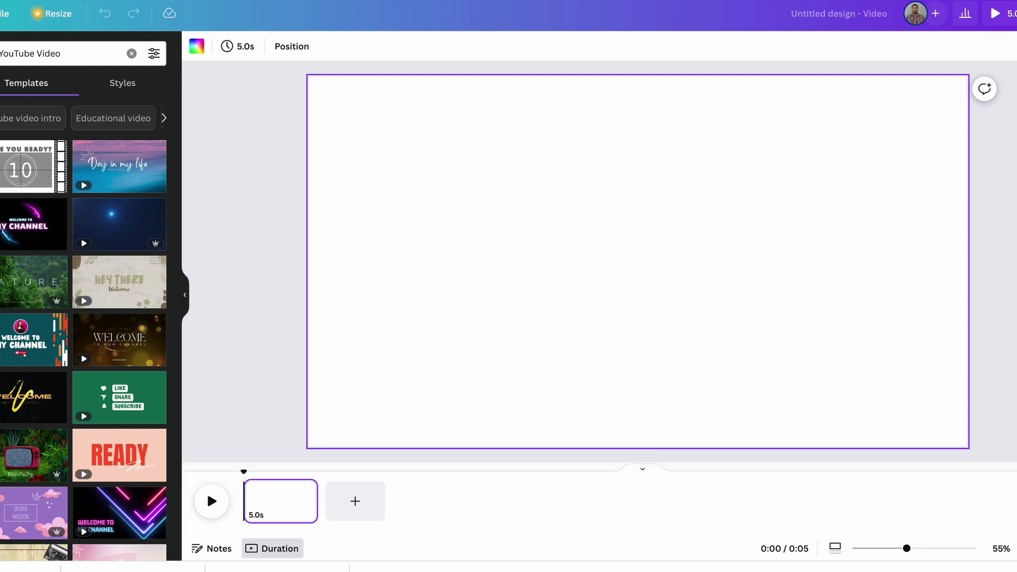
{"action": "left_click", "coordinate": [3, 212]}
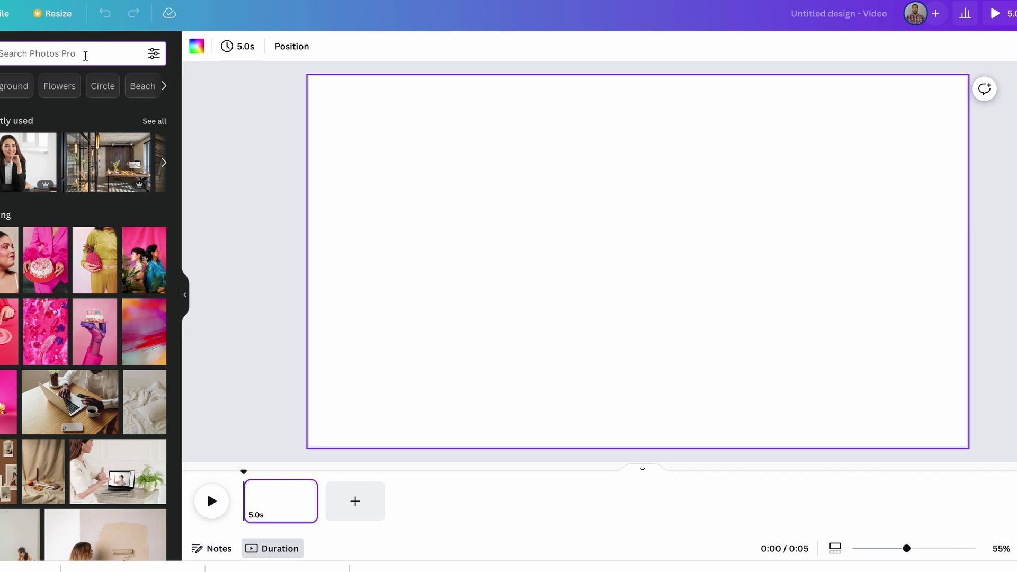
{"action": "left_click", "coordinate": [99, 165]}
{"action": "left_click_drag", "start_coordinate": [99, 165], "coordinate": [397, 150]}
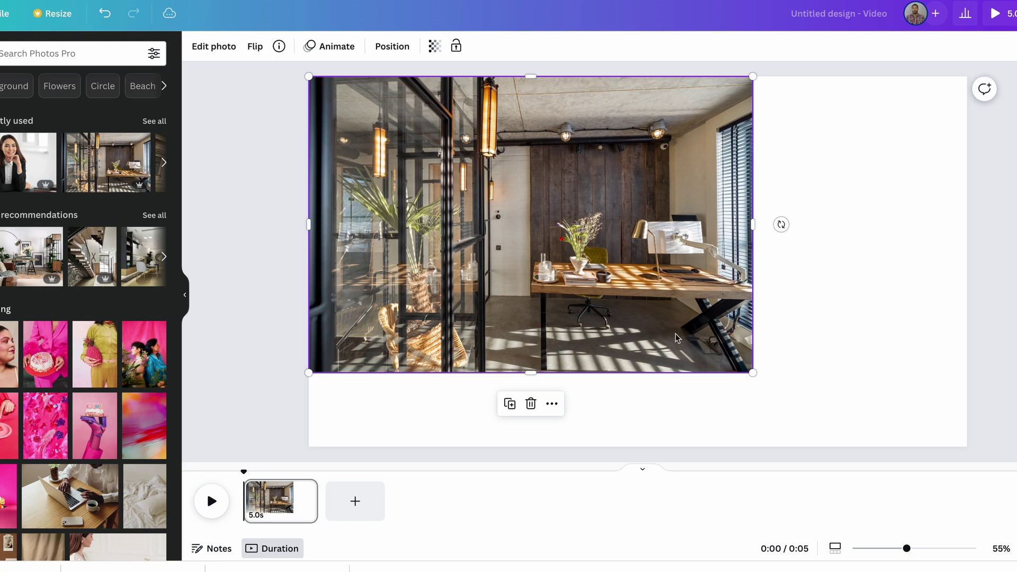
{"action": "left_click_drag", "start_coordinate": [752, 373], "coordinate": [978, 411]}
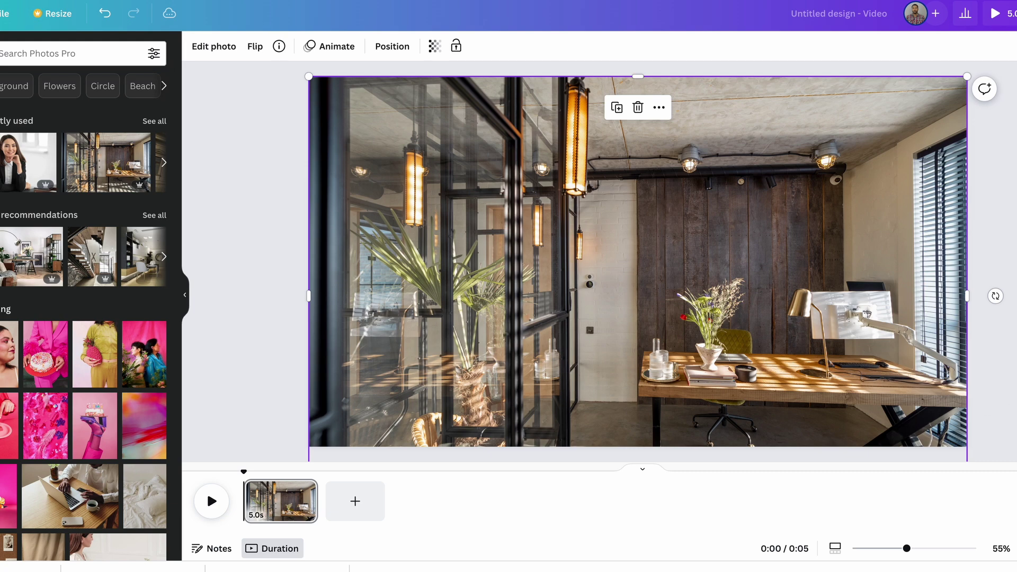
{"action": "left_click", "coordinate": [226, 204]}
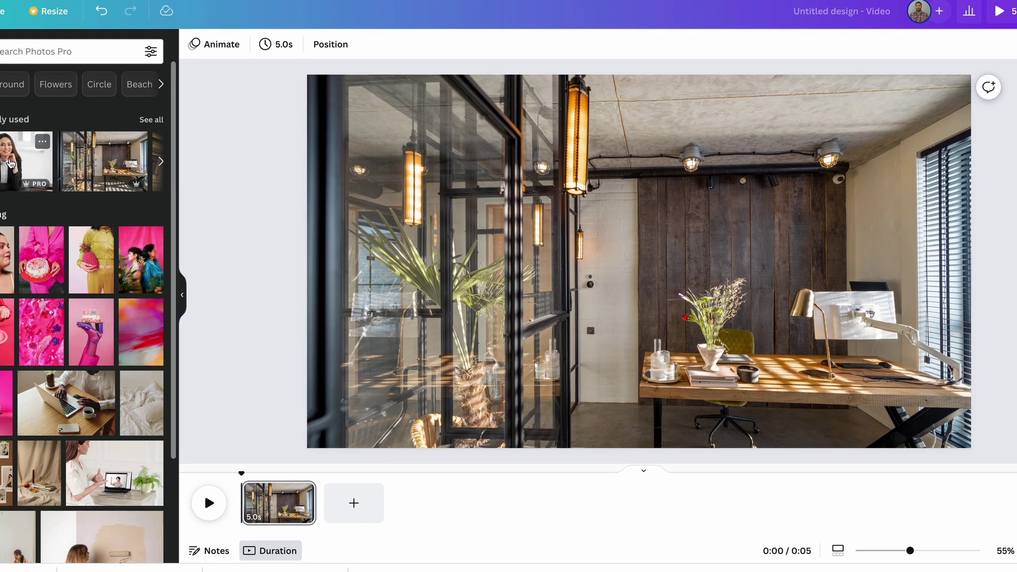
Step: Add the recently used businesswoman photo over the office background and move her cutout up to the page's upper edge
{"action": "left_click_drag", "start_coordinate": [6, 167], "coordinate": [458, 210]}
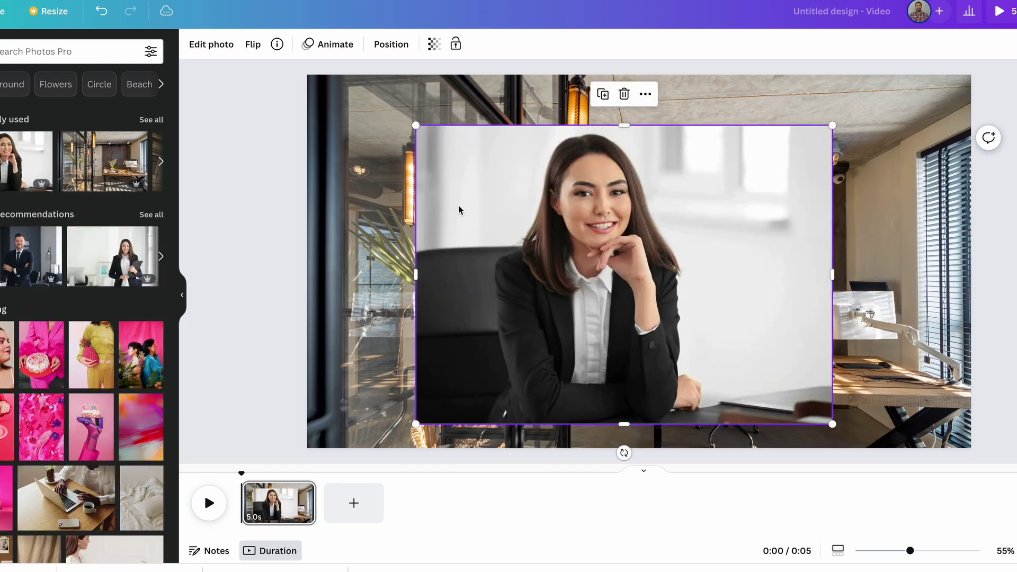
{"action": "left_click_drag", "start_coordinate": [594, 166], "coordinate": [618, 211]}
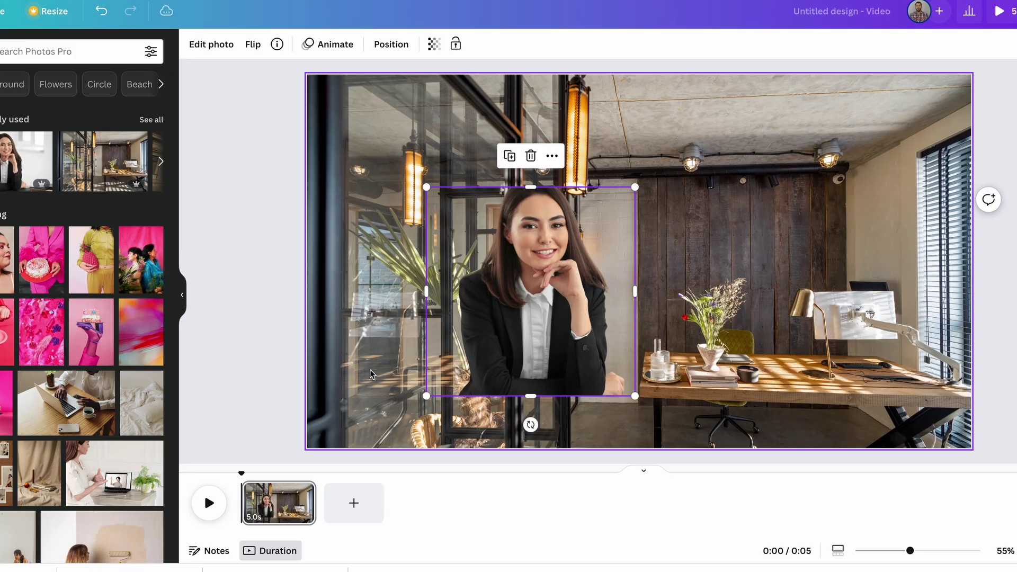
{"action": "left_click_drag", "start_coordinate": [525, 268], "coordinate": [609, 188]}
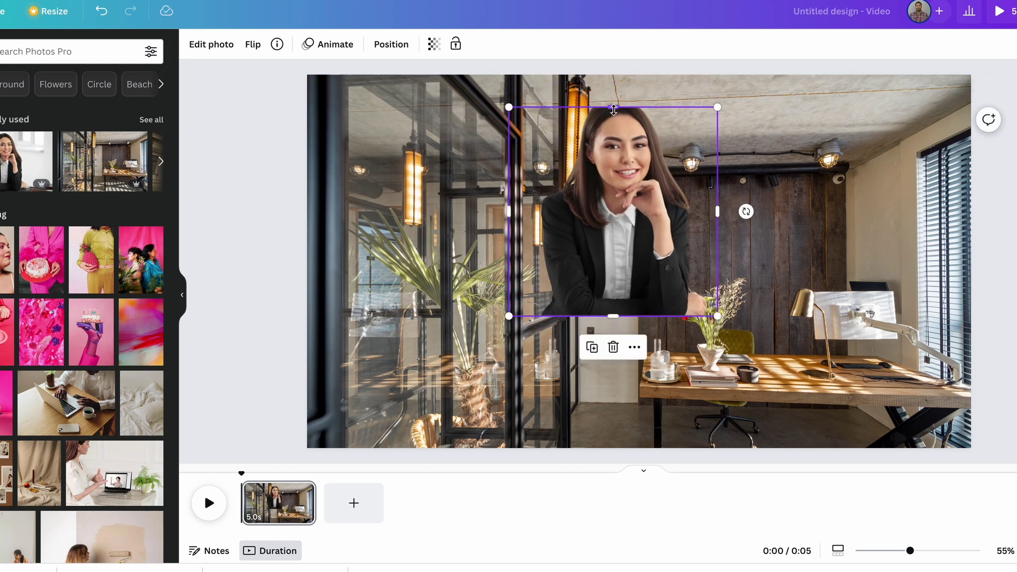
{"action": "left_click_drag", "start_coordinate": [618, 180], "coordinate": [616, 148]}
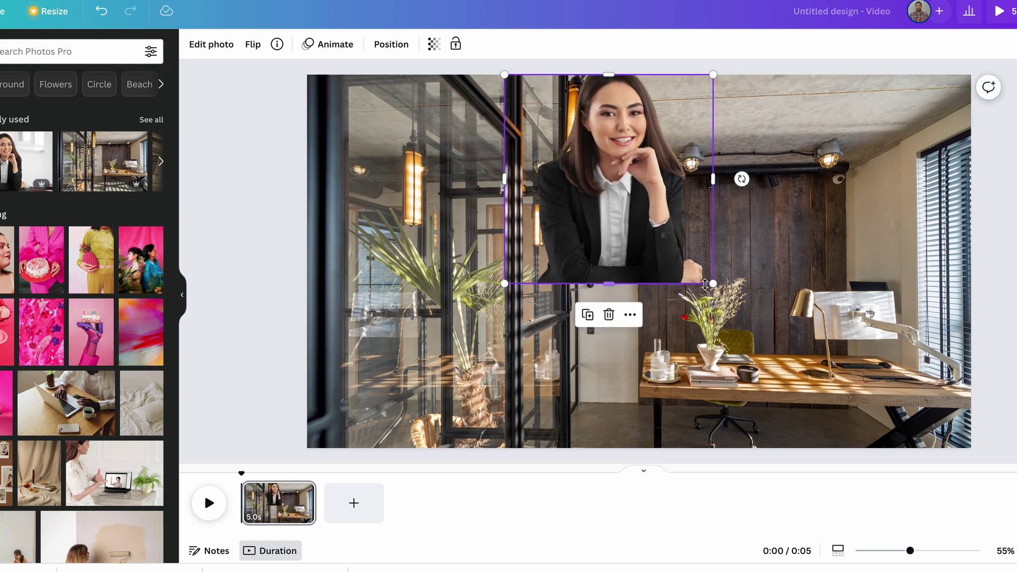
Step: Scale the businesswoman cutout to the full page height, 1,080 × 1,080, and centre it horizontally over the office
{"action": "left_click_drag", "start_coordinate": [714, 290], "coordinate": [837, 452]}
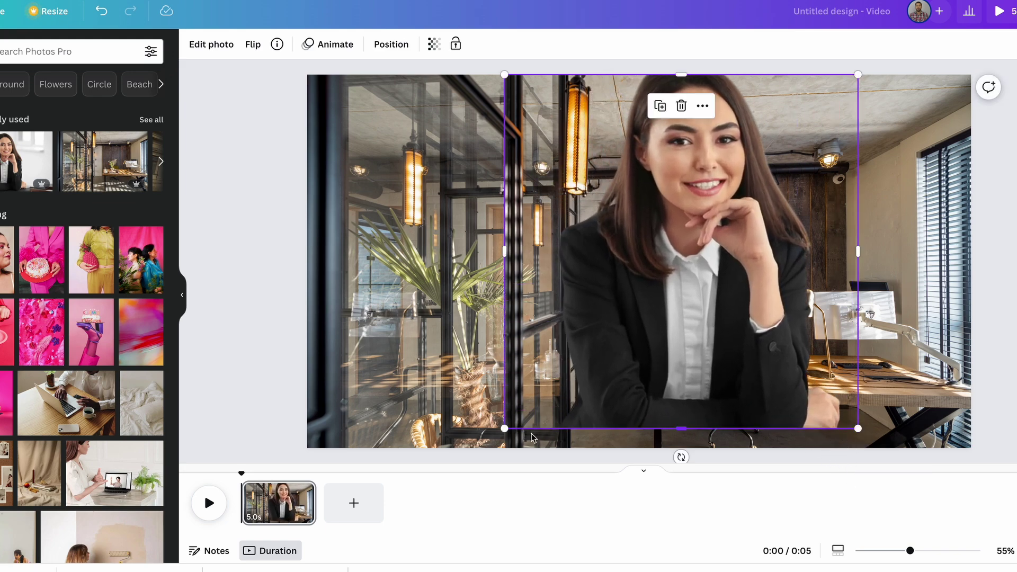
{"action": "left_click_drag", "start_coordinate": [507, 430], "coordinate": [484, 443]}
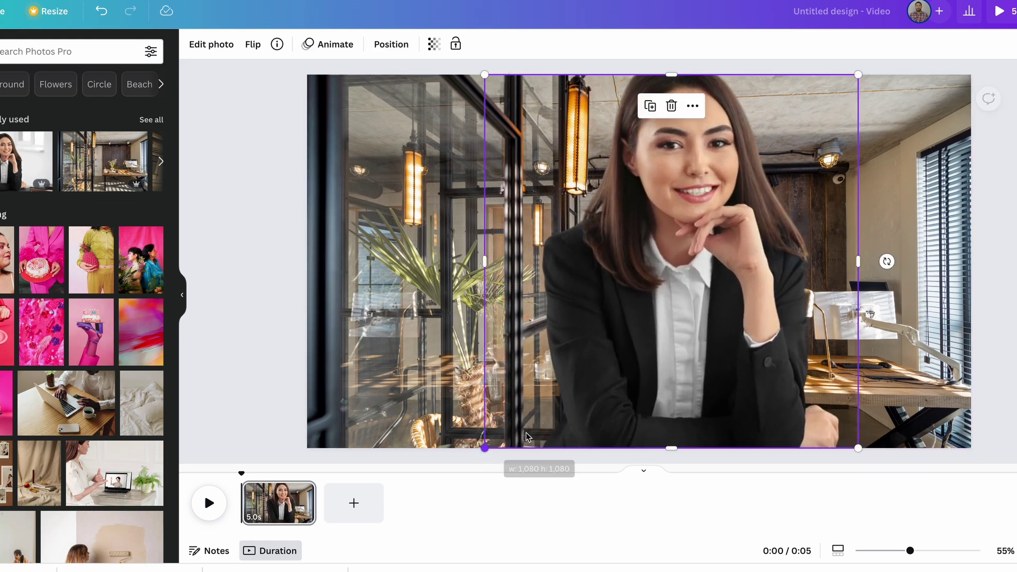
{"action": "left_click_drag", "start_coordinate": [686, 323], "coordinate": [652, 322]}
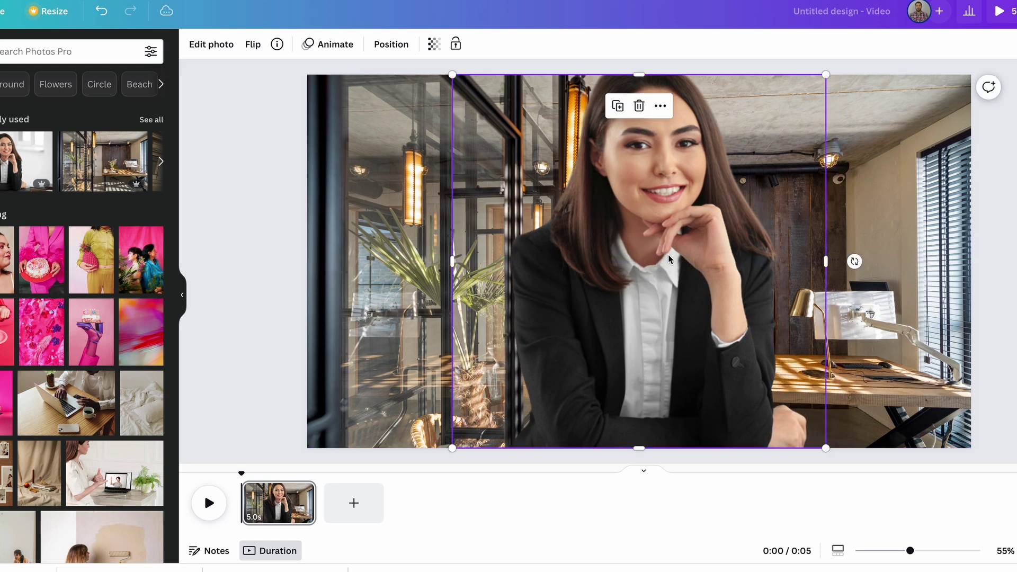
{"action": "left_click", "coordinate": [947, 239]}
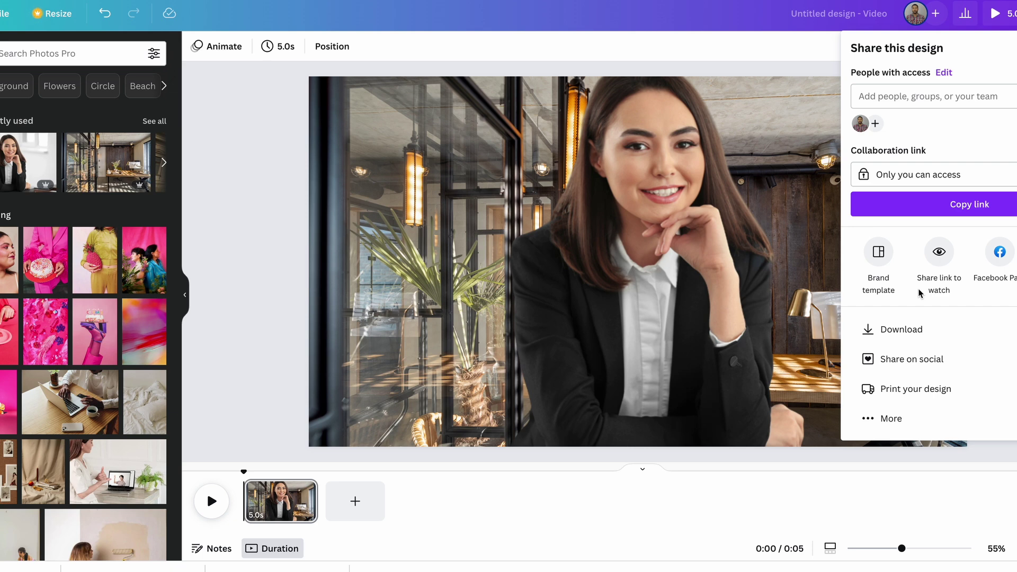
{"action": "left_click", "coordinate": [674, 63]}
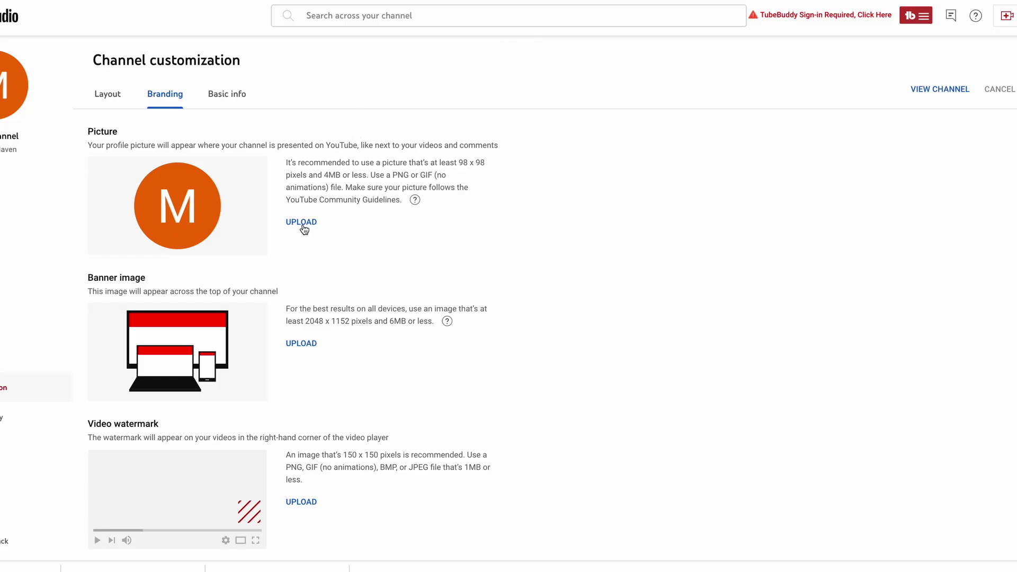
{"action": "left_click", "coordinate": [302, 224]}
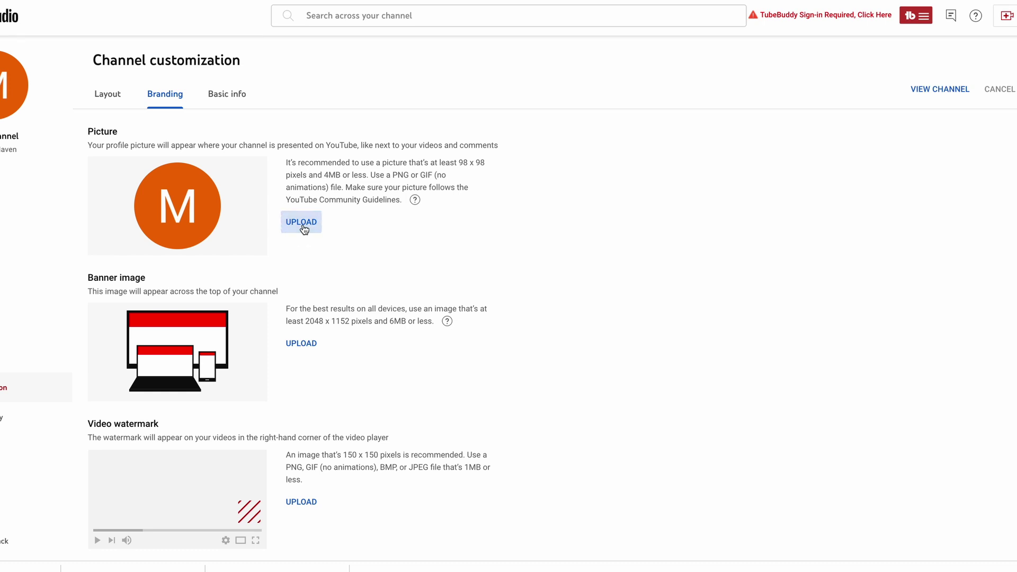
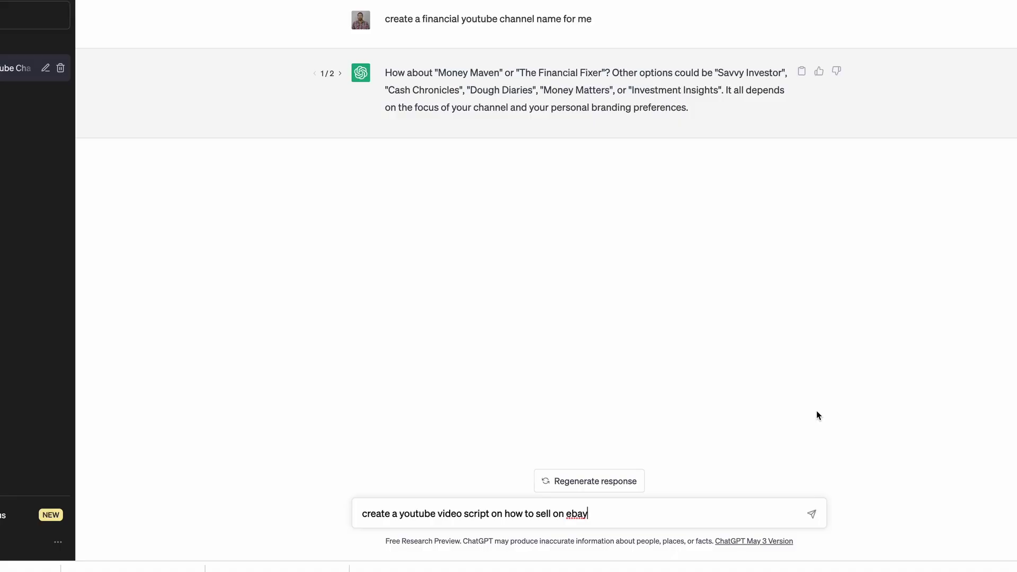
Step: Send ChatGPT the prompt "create a youtube video script on how to sell on ebay"
{"action": "left_click", "coordinate": [811, 513]}
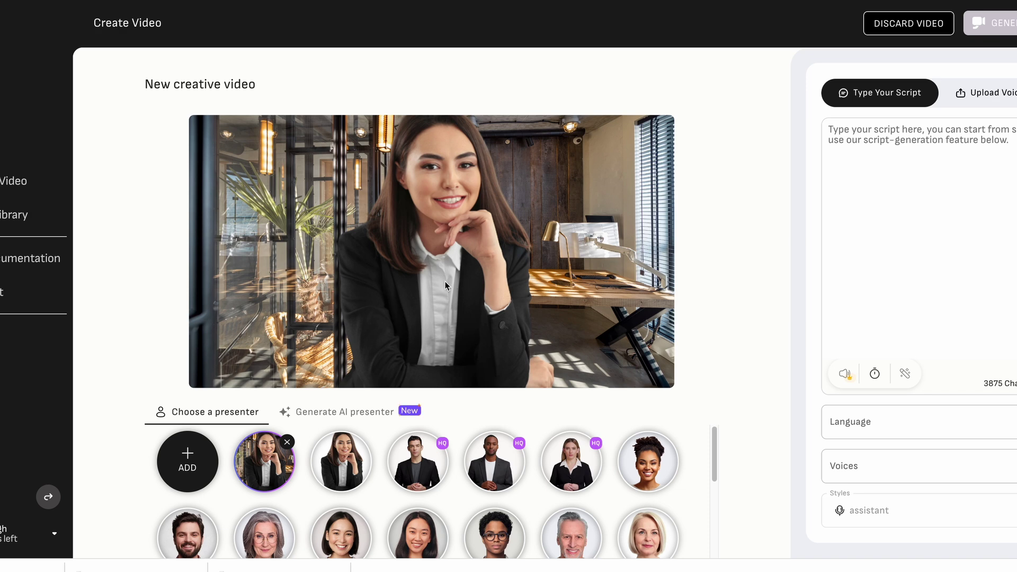
Step: In D-ID, insert the generated eBay script and trim it to "Hello and welcome to this tutorial on how to sell on eBay."
{"action": "left_click", "coordinate": [894, 152]}
{"action": "type", "text": "Hello and welcome to this tutorial on how to sell on eBay. eBay is one of the most popular online marketplaces, with millions of active buyers and sellers from around the world. In this video, I'll walk you through the steps of setting up an account, listing an item for sale, and completing a successful transaction."}
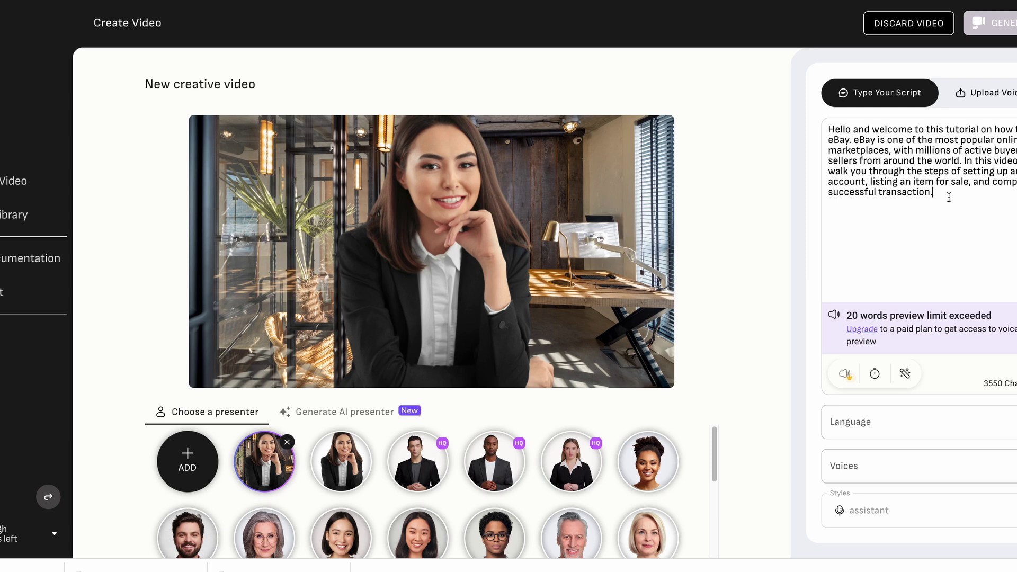
{"action": "left_click_drag", "start_coordinate": [948, 197], "coordinate": [962, 164]}
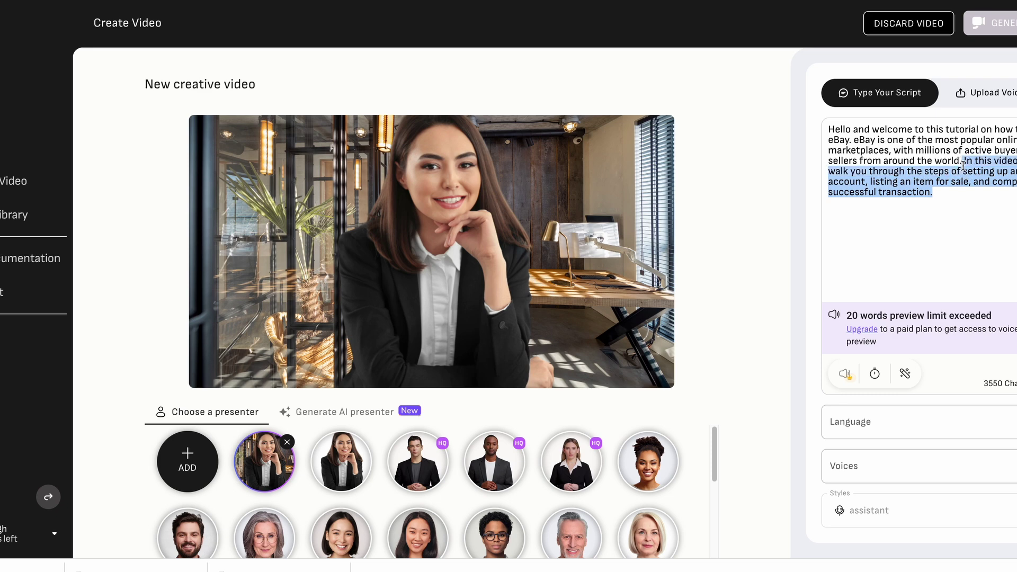
{"action": "key", "text": "BackSpace"}
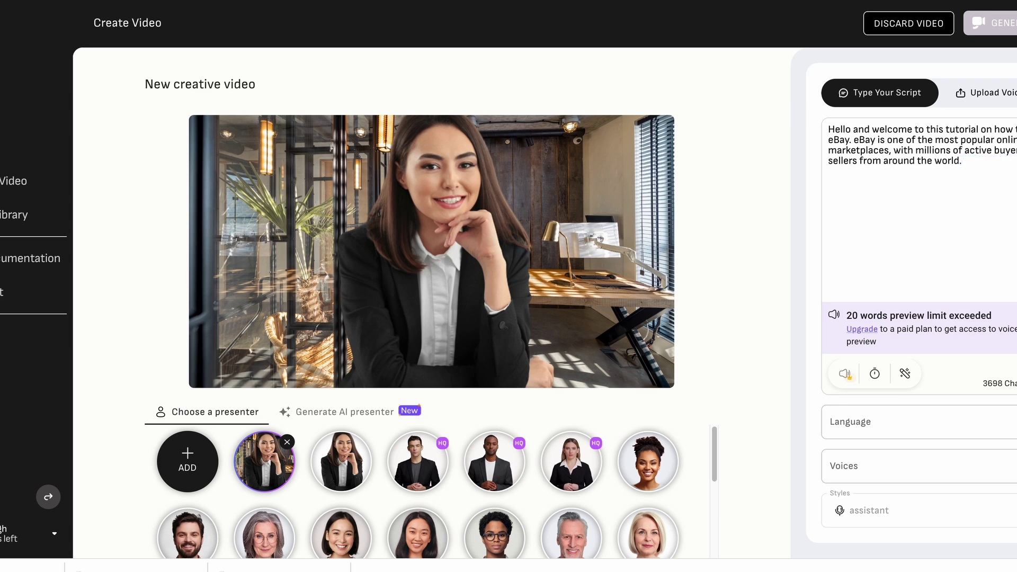
{"action": "left_click_drag", "start_coordinate": [960, 167], "coordinate": [856, 143]}
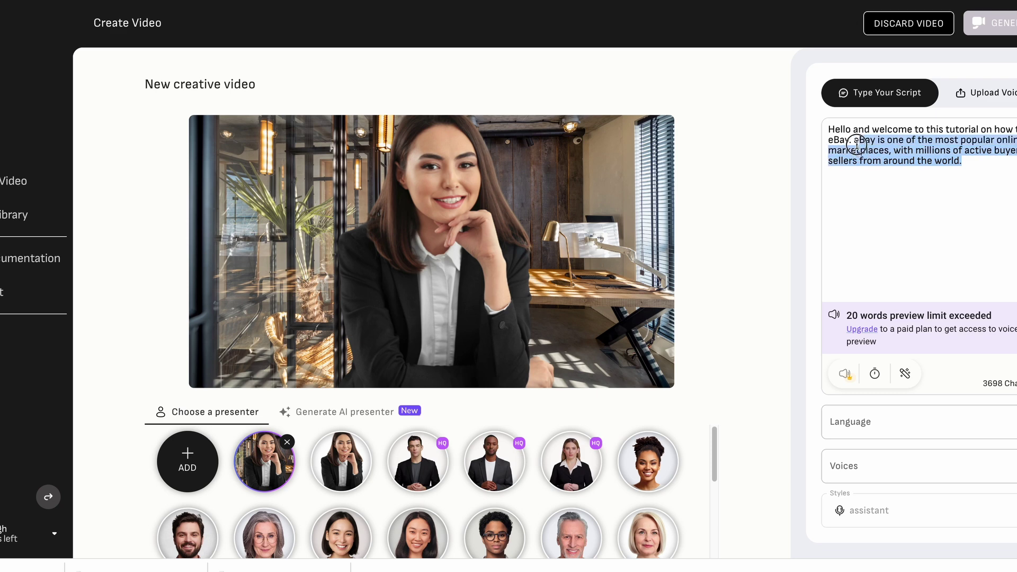
{"action": "key", "text": "BackSpace"}
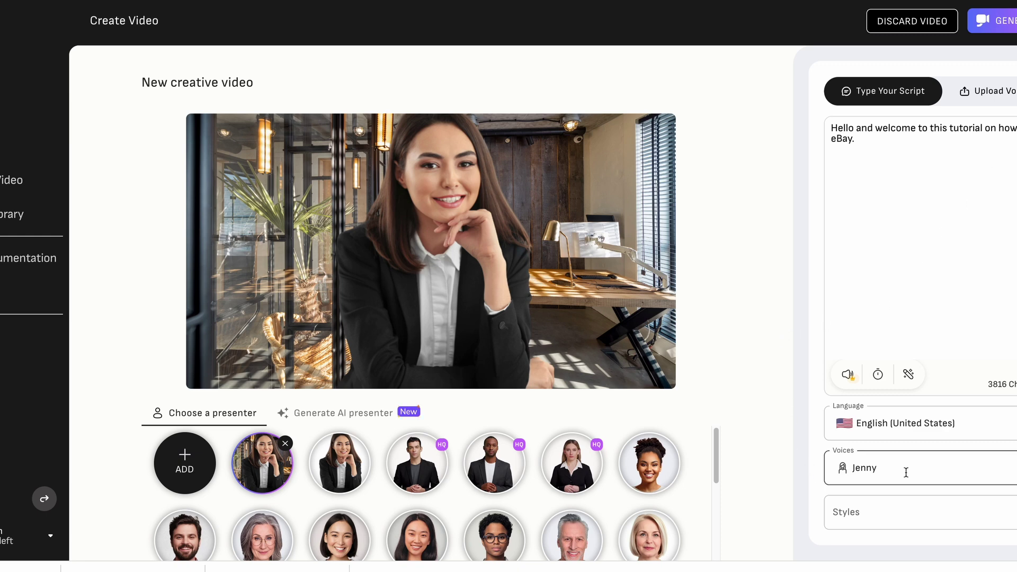
Step: Check the available voices, keep Jenny, and generate the presenter video
{"action": "left_click", "coordinate": [864, 467]}
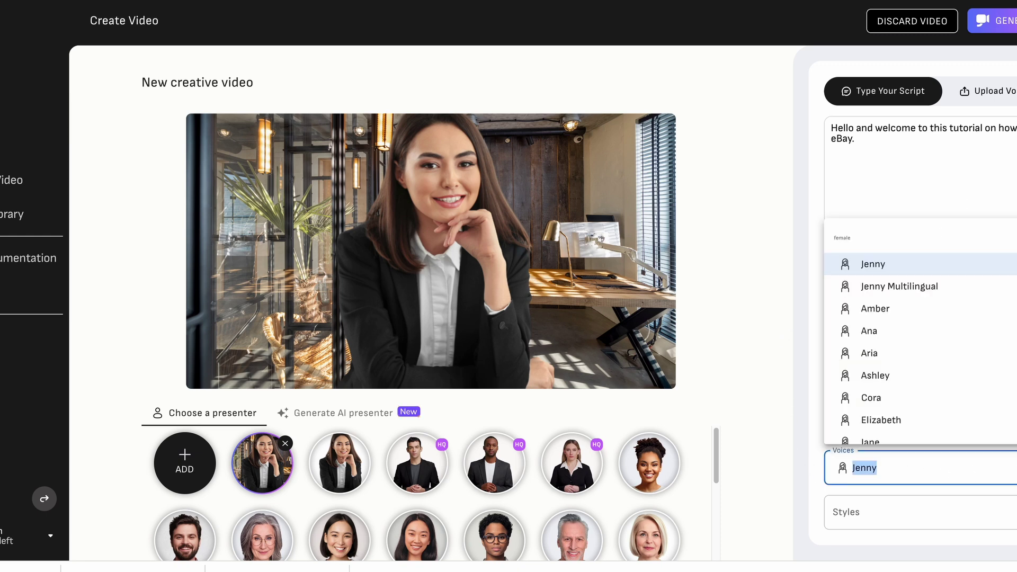
{"action": "left_click", "coordinate": [889, 465]}
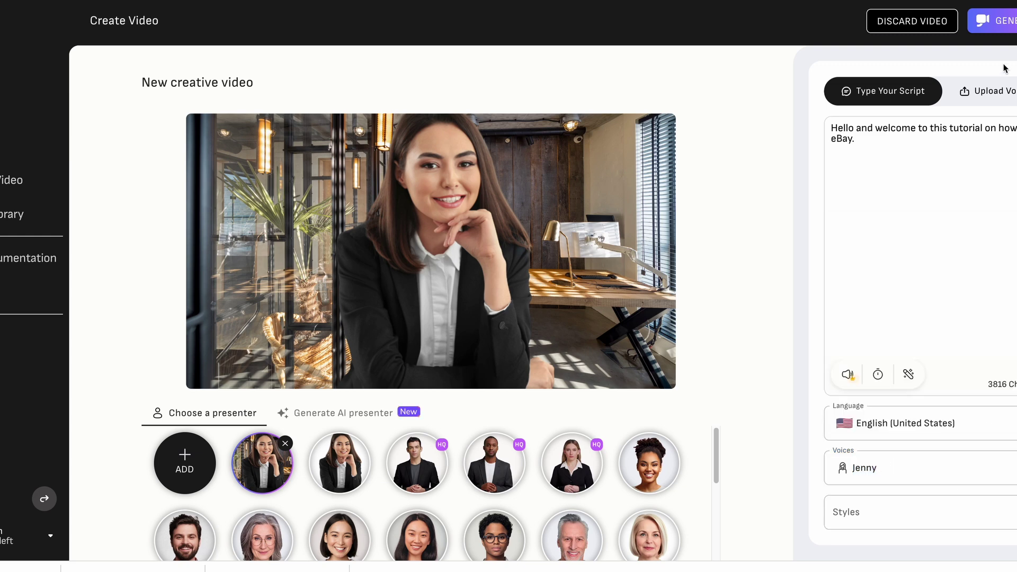
{"action": "left_click", "coordinate": [994, 20]}
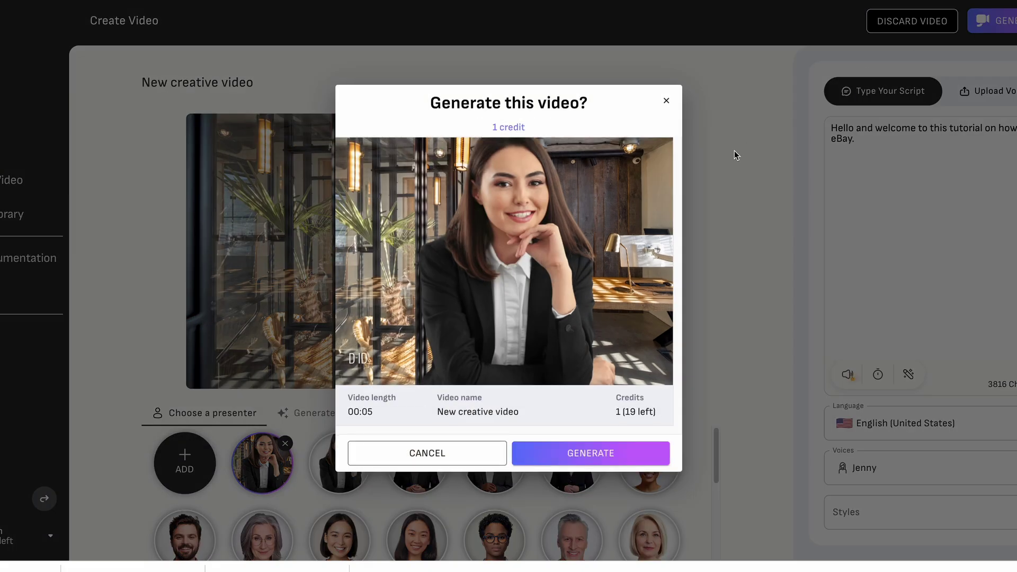
{"action": "left_click", "coordinate": [644, 455]}
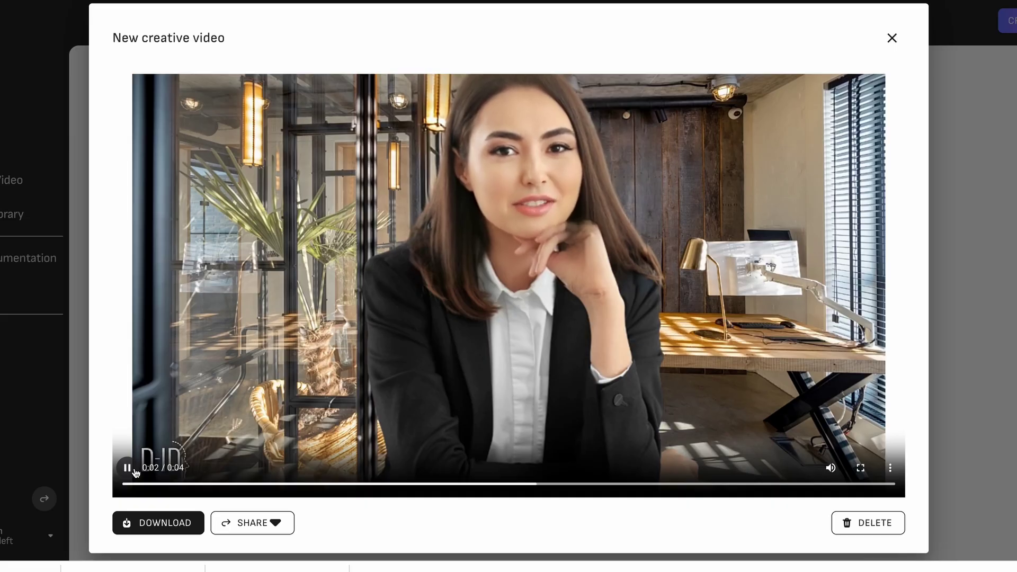
Step: Pause the generated video's playback, download the video, and close its preview
{"action": "left_click", "coordinate": [128, 467]}
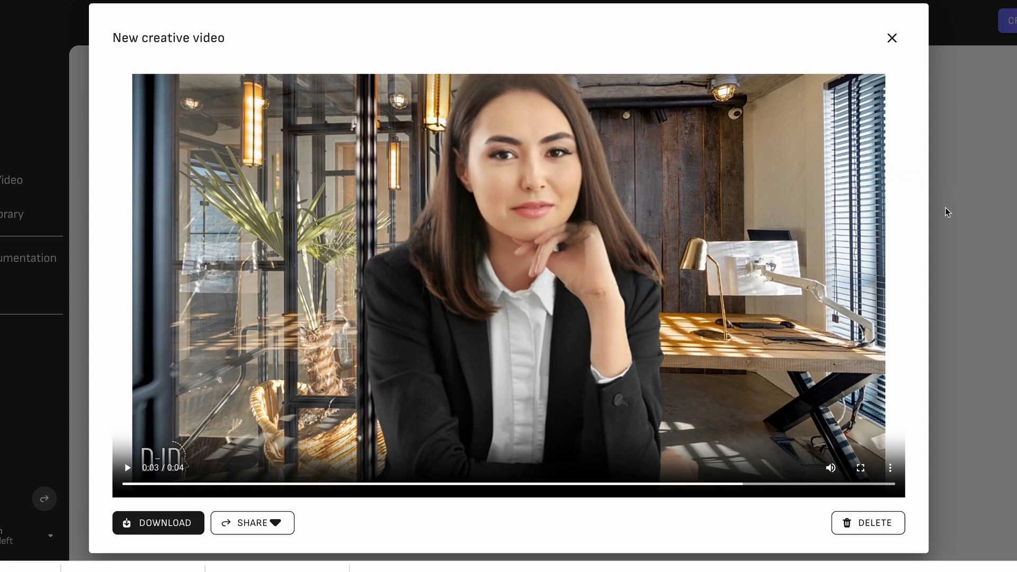
{"action": "left_click", "coordinate": [186, 534]}
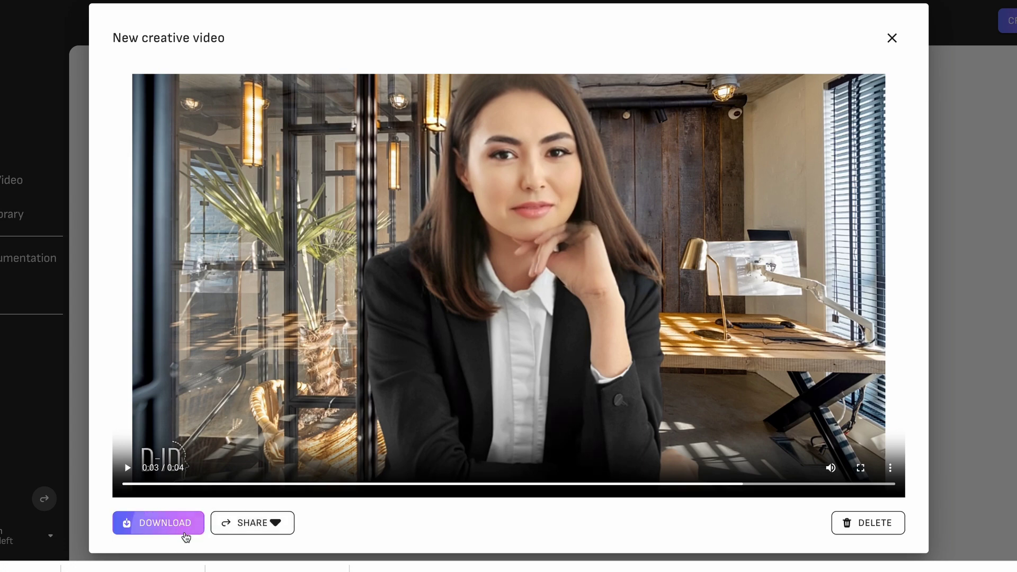
{"action": "left_click", "coordinate": [892, 38]}
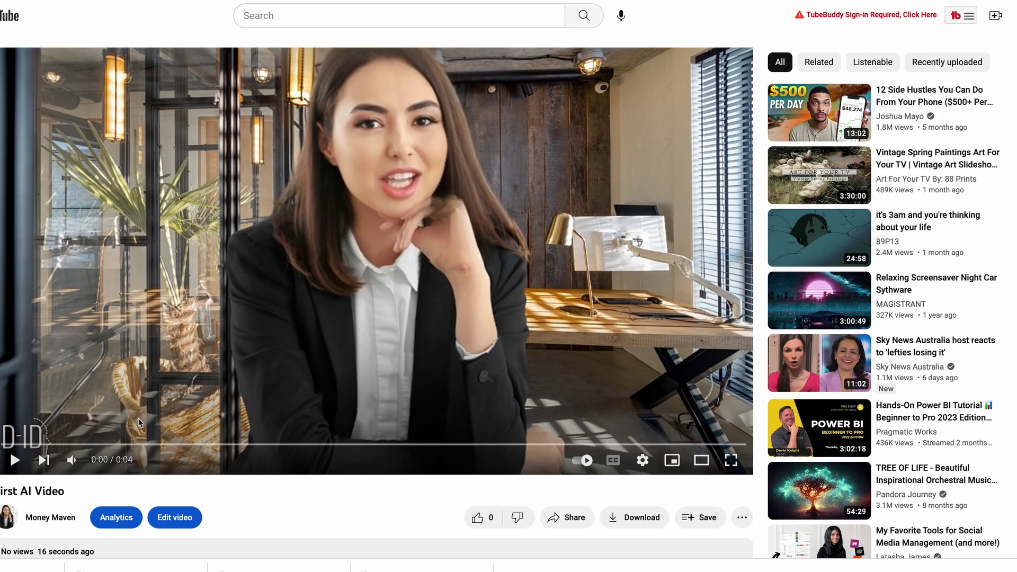
Step: Mute and play the uploaded AI video on the Money Maven YouTube channel
{"action": "left_click", "coordinate": [68, 466]}
{"action": "left_click", "coordinate": [17, 463]}
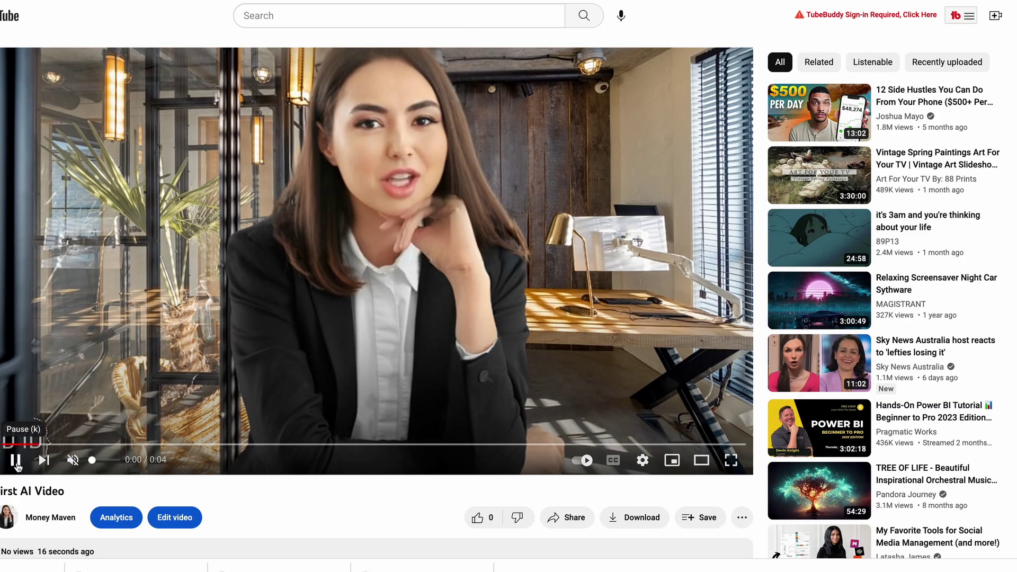